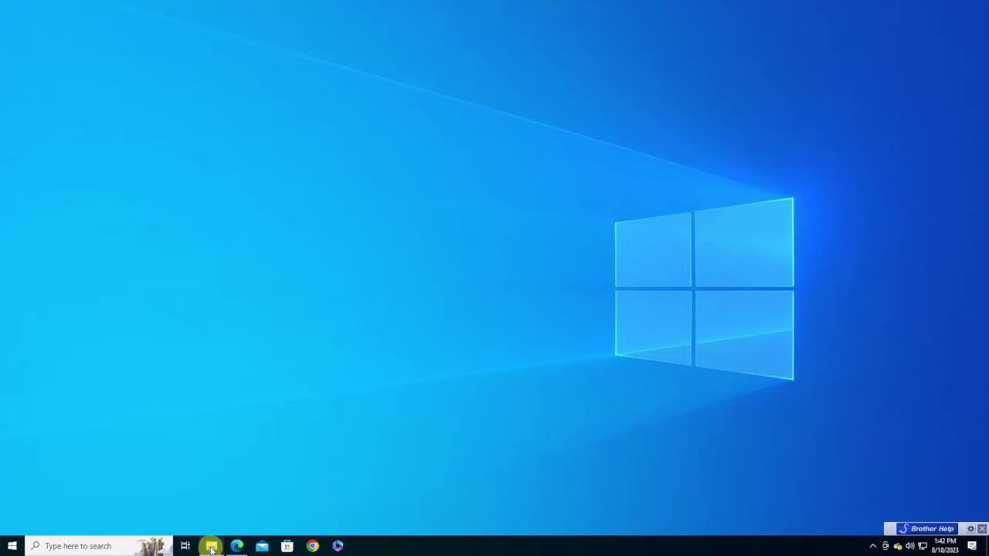
Step: Search Windows for "my computer", open This PC and open Floppy Disk Drive (A:)
mouse_move(217, 551)
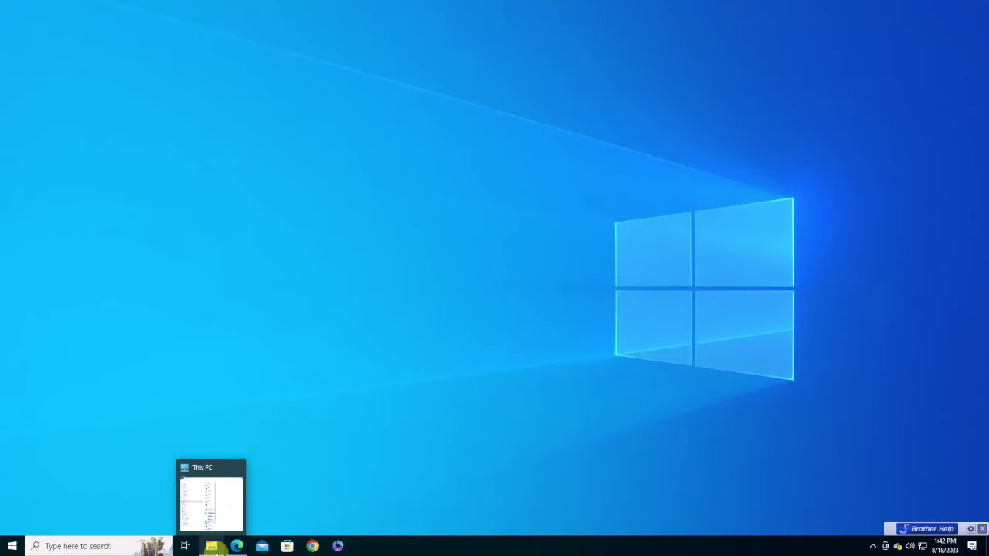
left_click(63, 546)
type("my c")
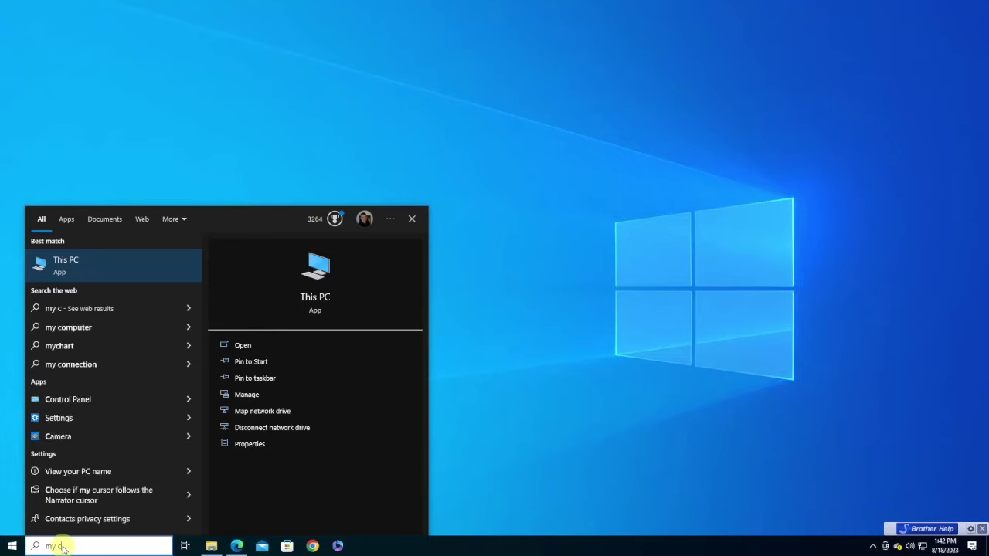
type("omputer")
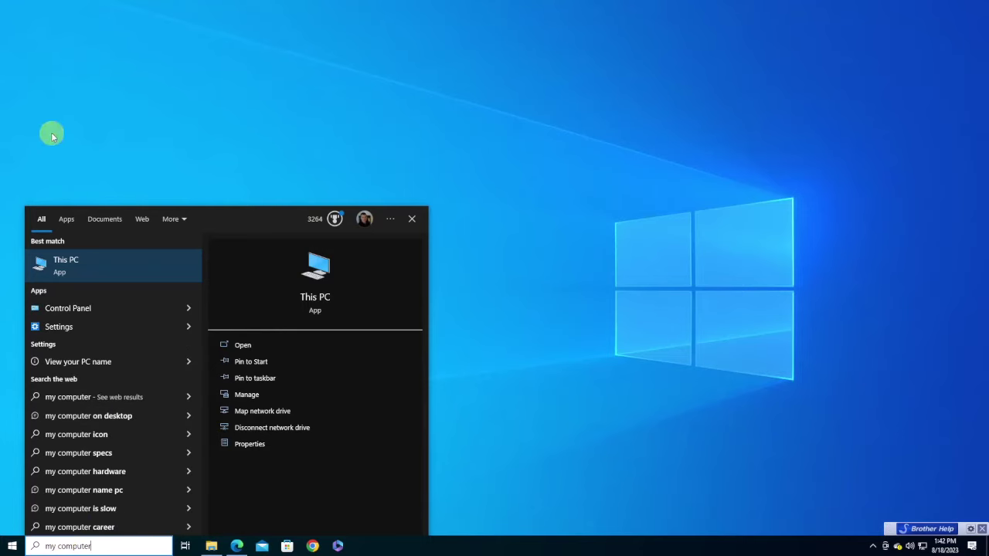
left_click(66, 266)
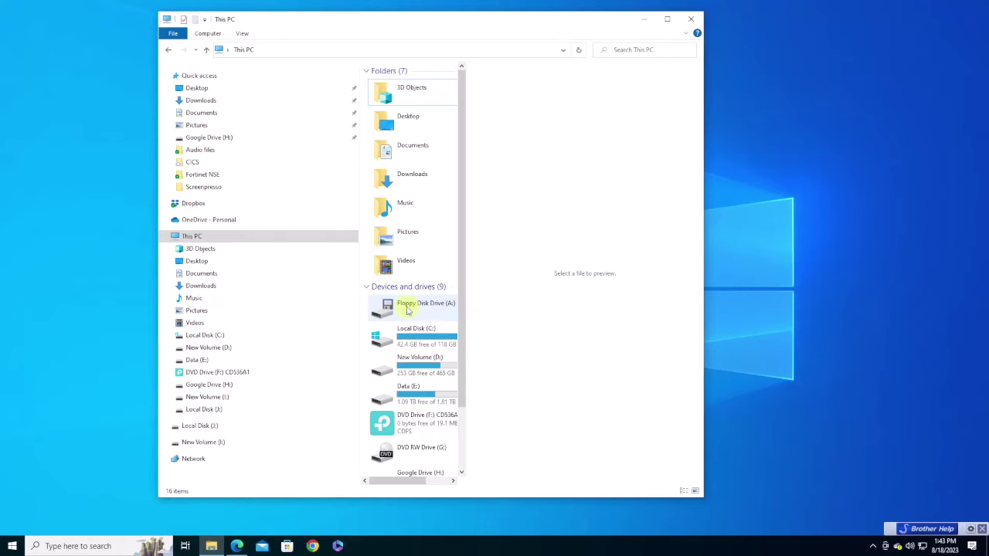
double_click(422, 307)
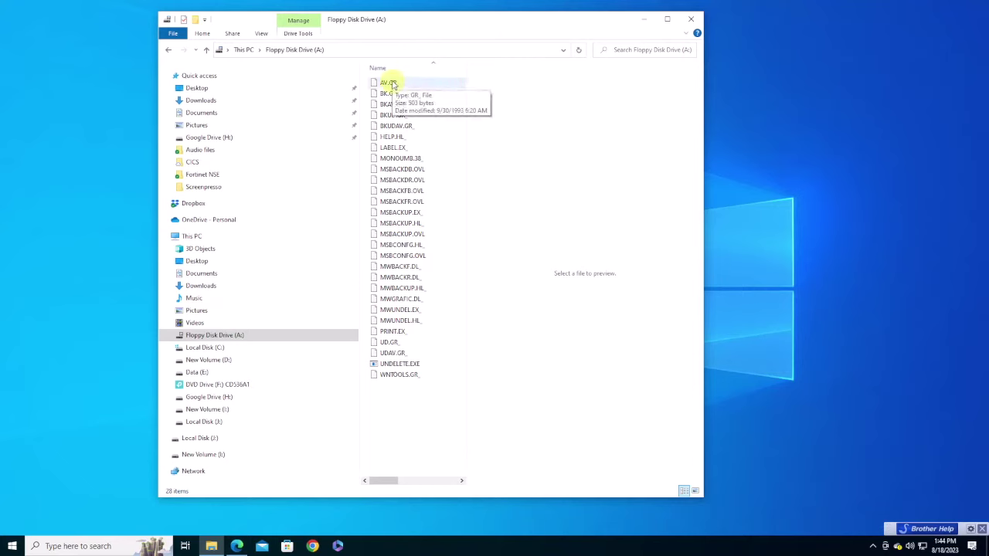
Step: Select all files on the floppy disk, from AV.GR_ to WNTOOLS.GR_, and copy them
left_click(390, 83)
key("shift+Down")
key("shift+Down")
key("shift+Down")
key("shift+Down")
key("shift+Down")
key("shift+Down")
key("shift+Down")
key("shift+Down")
key("shift+Down")
key("shift+Down")
key("shift+Down")
key("shift+Down")
key("shift+Down")
key("shift+Down")
key("shift+Down")
key("shift+Down")
key("shift+Down")
key("shift+Down")
key("shift+Down")
key("shift+Down")
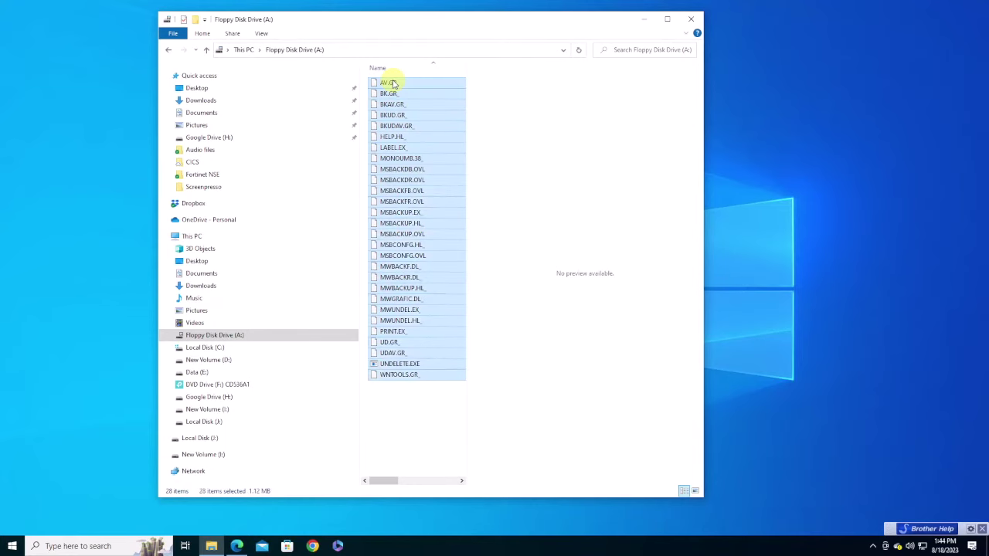
left_click_drag(392, 83, 393, 80)
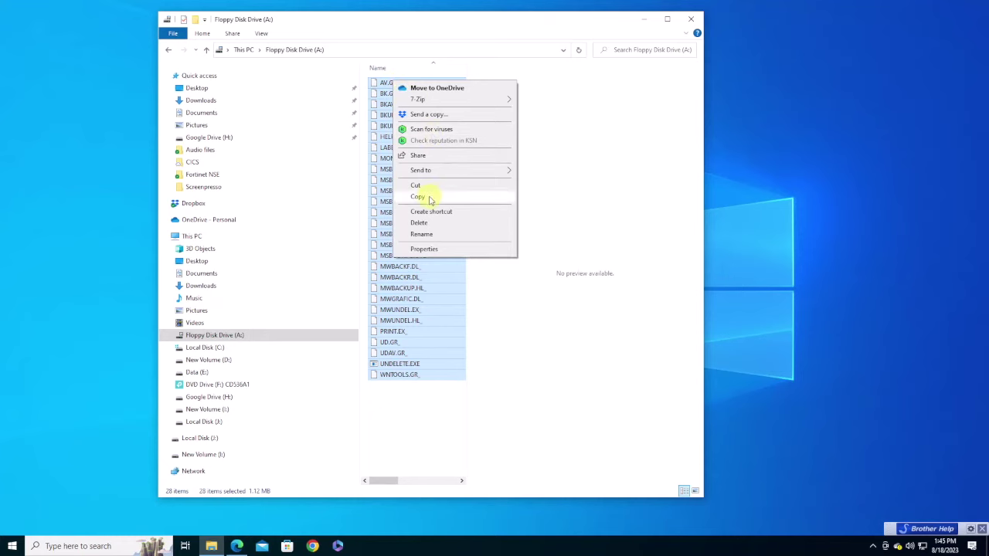
left_click(418, 197)
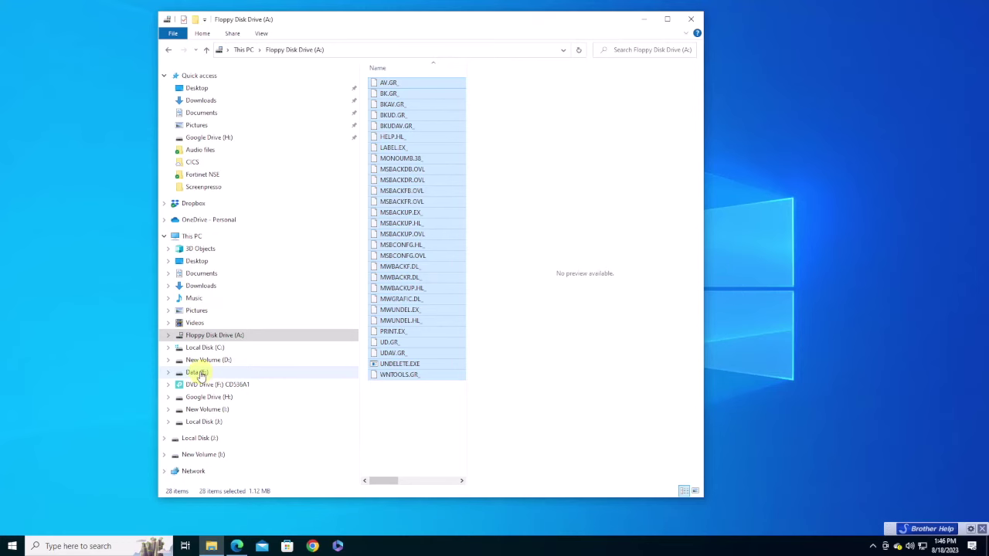
Step: Create a folder named "Floppy Copy 2" on New Volume (D:) and paste the copied floppy files into it
left_click(206, 360)
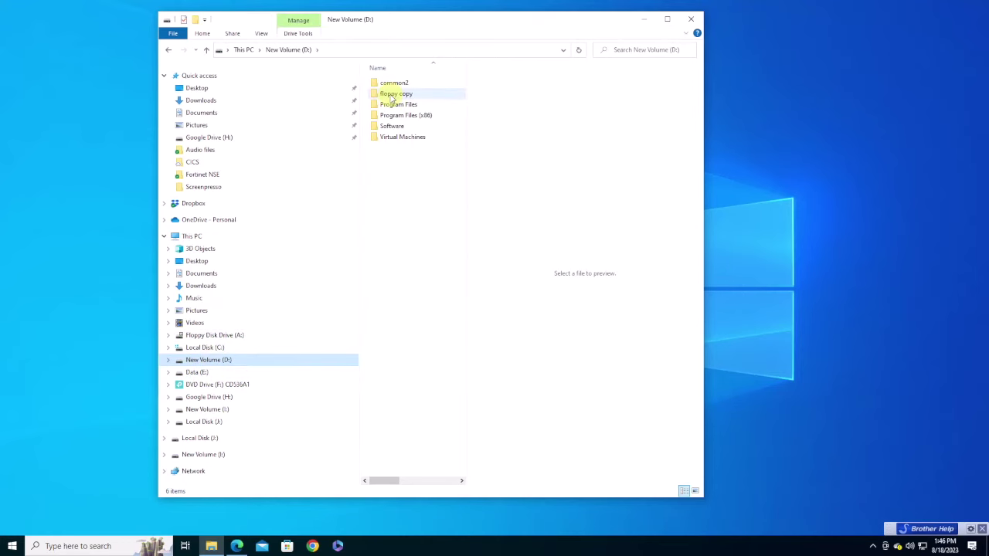
right_click(387, 158)
mouse_move(448, 283)
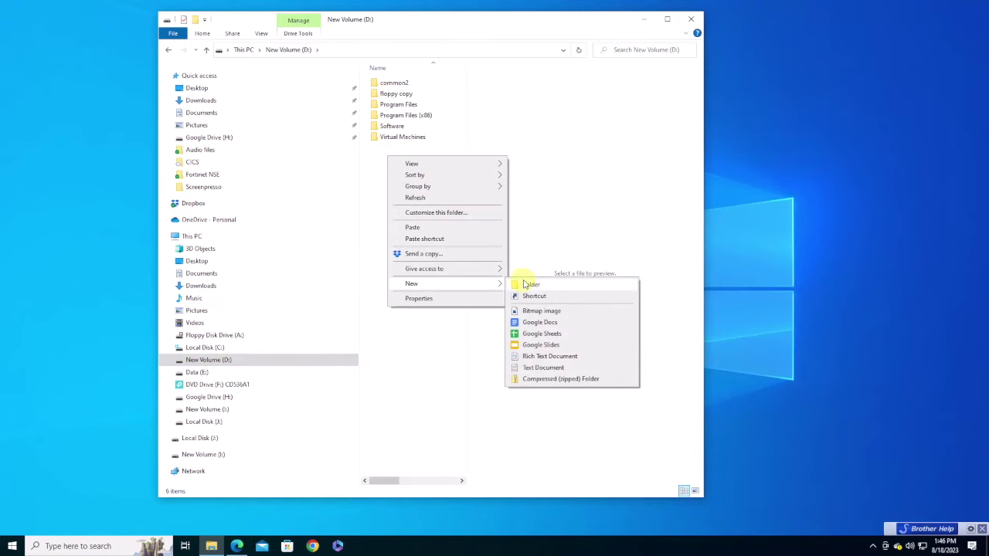
left_click(528, 285)
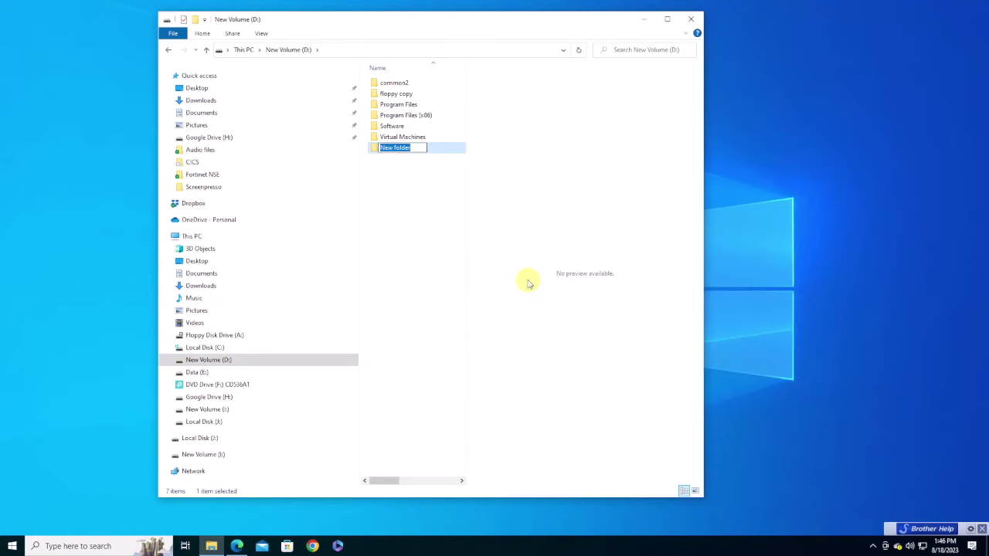
type("Floppy Copy 2")
key("Return")
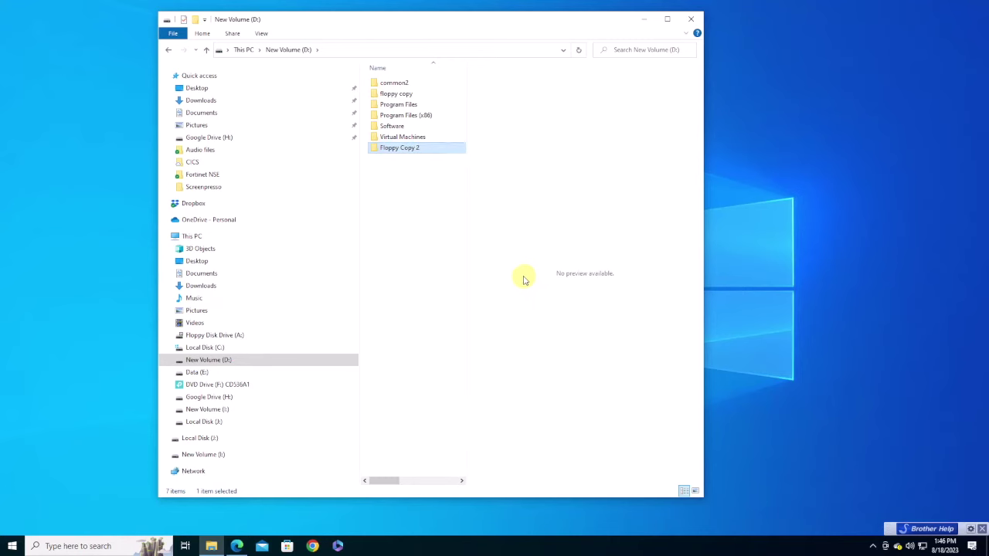
right_click(432, 149)
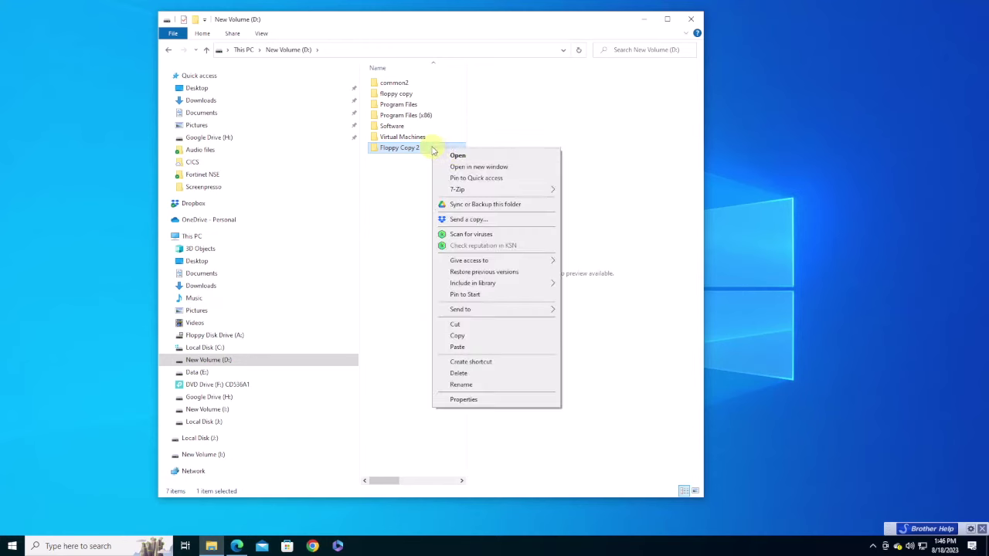
left_click(478, 349)
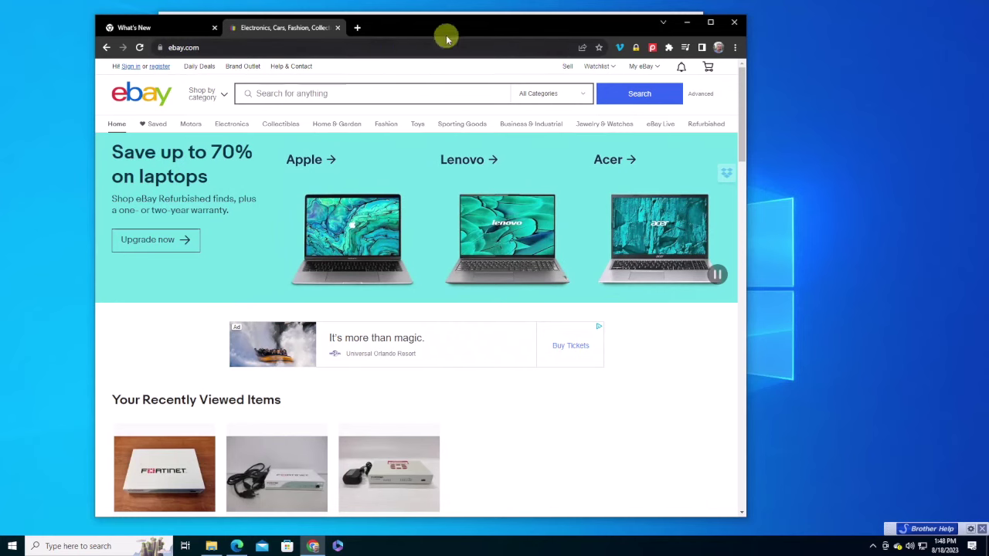
Step: In Chrome, search eBay for "USB FDD" and look through the listed external floppy drives and their prices
left_click(375, 94)
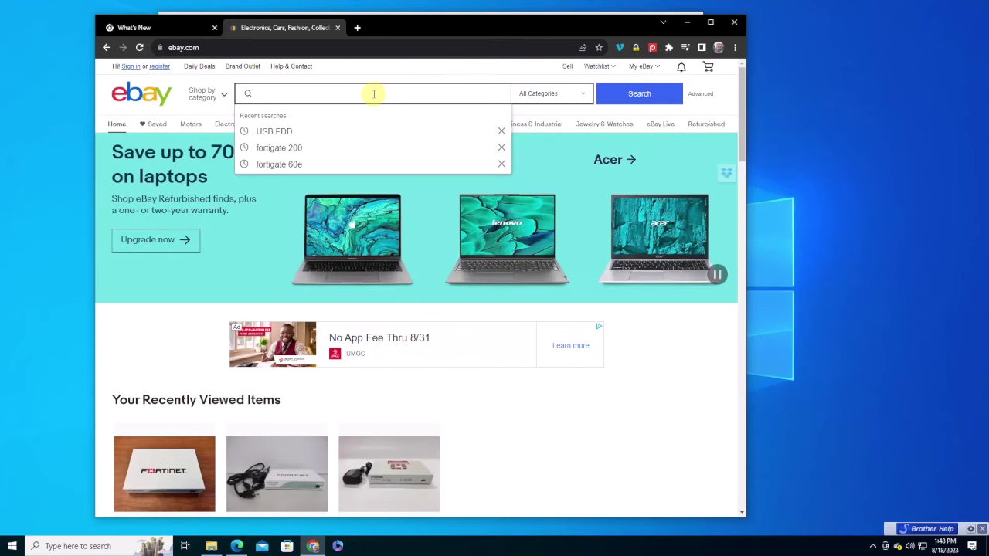
left_click(283, 133)
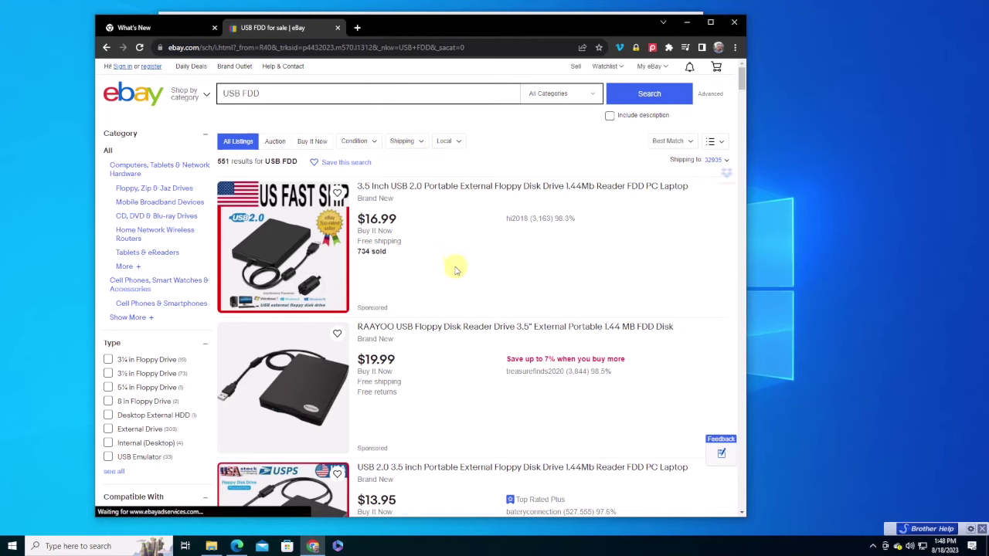
scroll(456, 270, "down", 1)
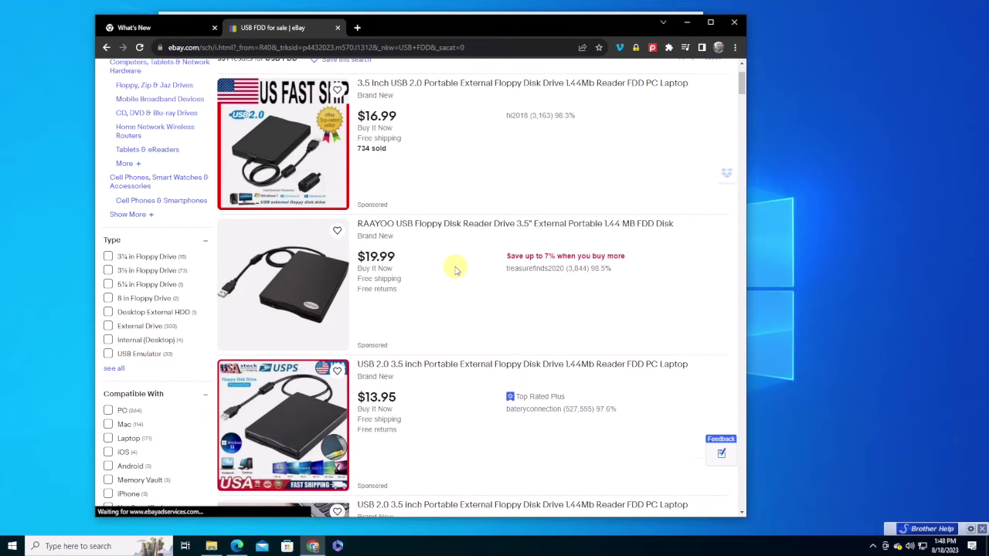
scroll(456, 270, "down", 3)
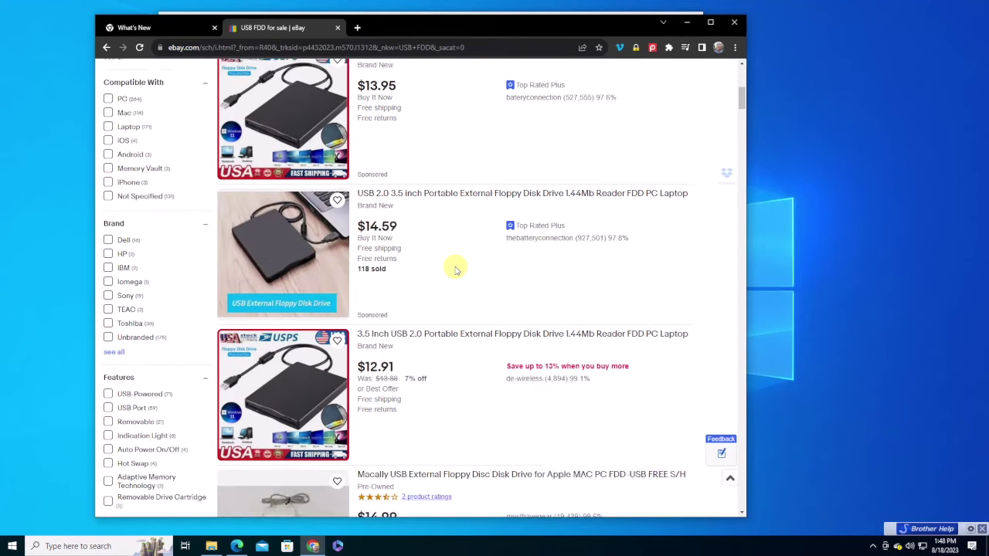
scroll(456, 271, "down", 3)
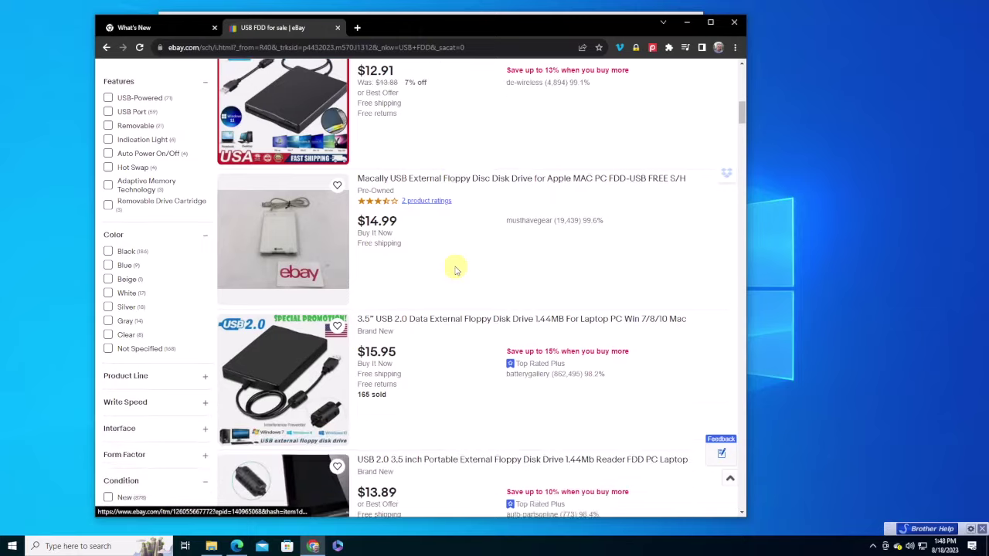
scroll(456, 271, "down", 1)
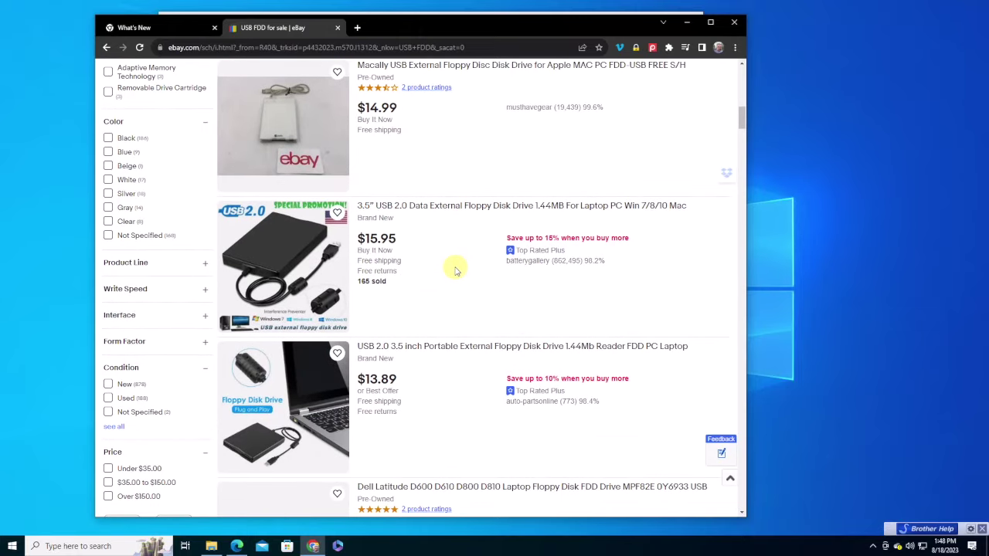
scroll(456, 271, "down", 1)
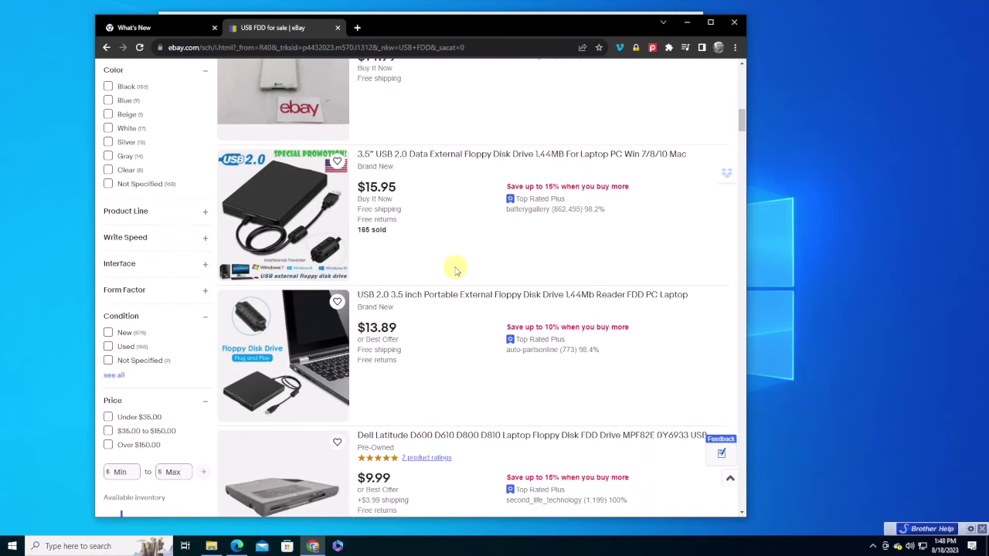
scroll(456, 270, "down", 4)
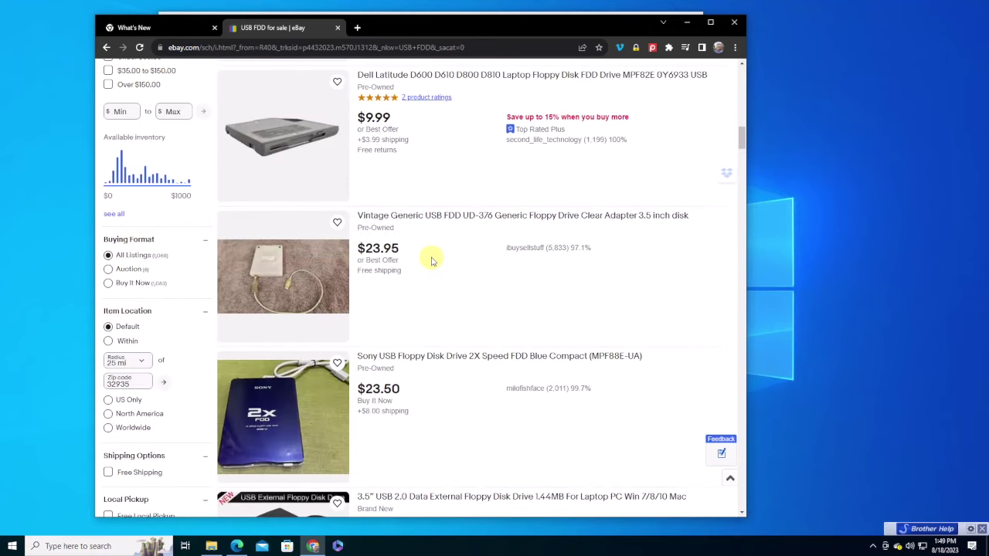
scroll(431, 260, "down", 2)
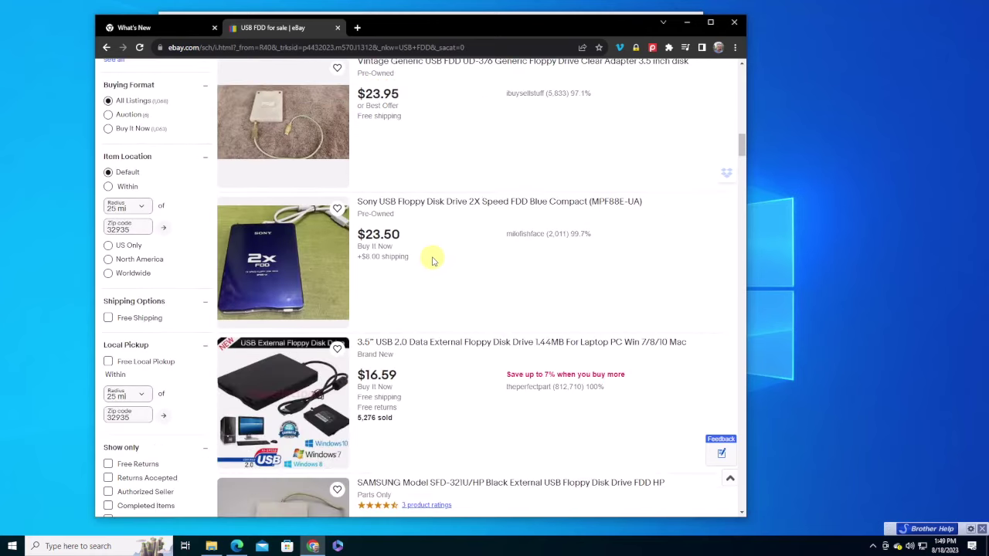
scroll(437, 244, "up", 4)
scroll(438, 237, "up", 10)
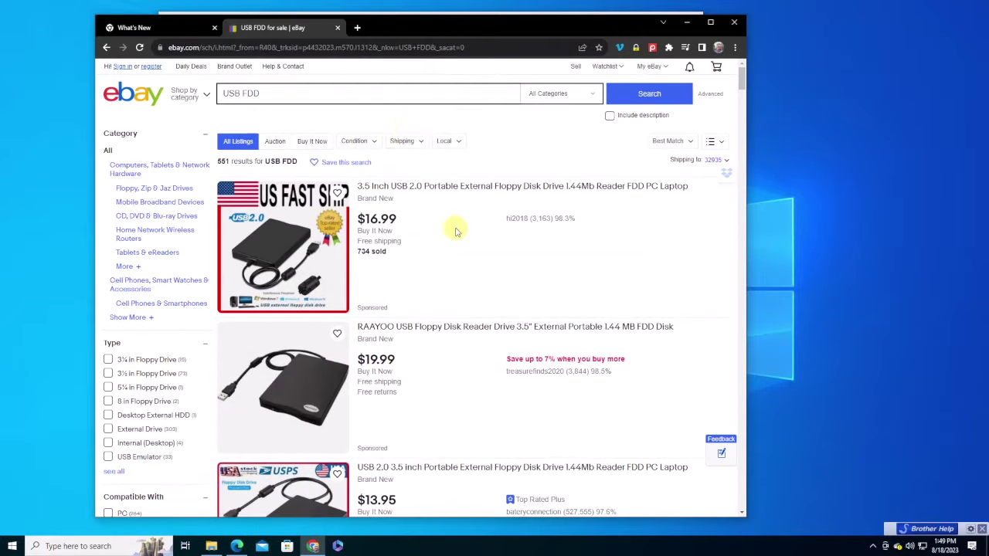
Step: Refine the eBay search to "IBM USB FDD" and examine the listed IBM and other external floppy drives
left_click(224, 94)
type("IBM")
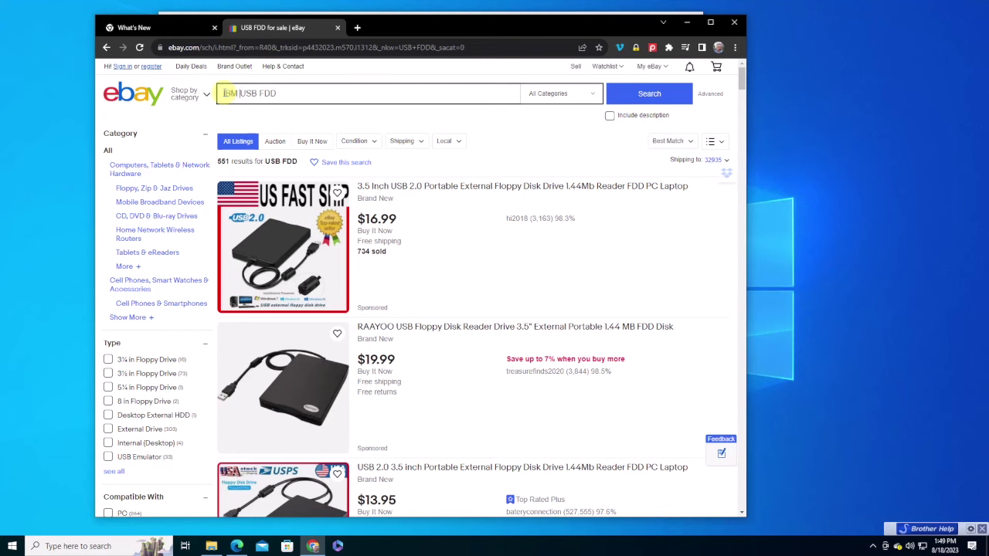
key("Return")
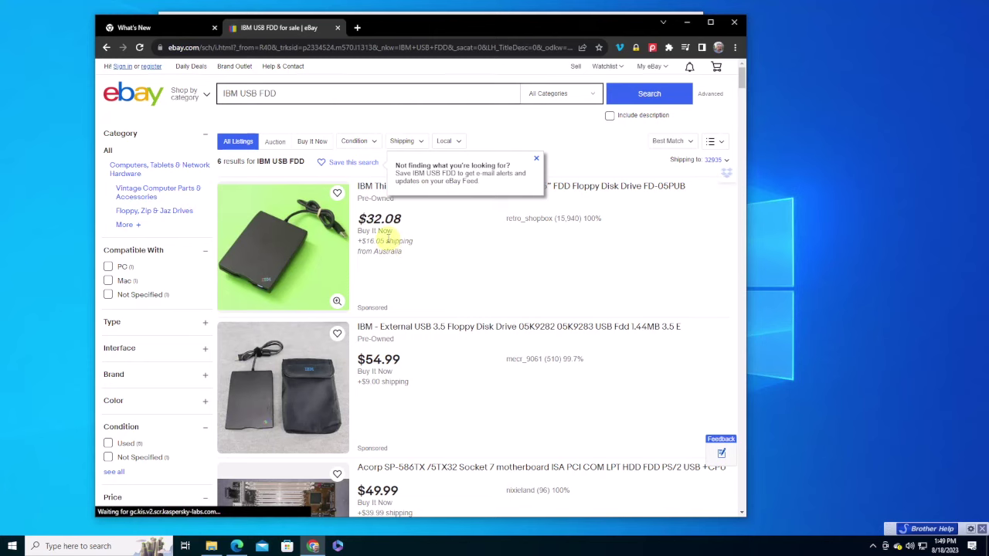
scroll(388, 246, "down", 1)
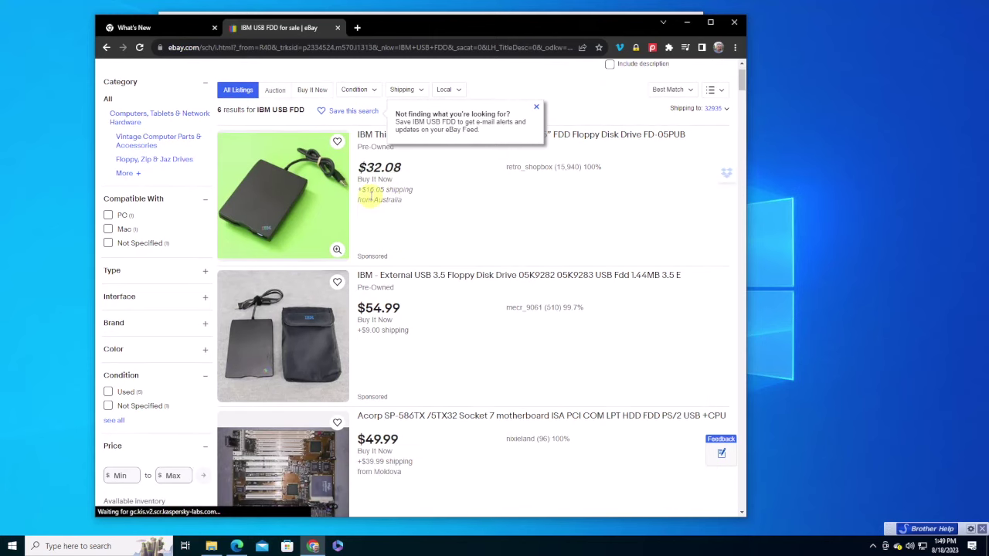
scroll(371, 197, "down", 5)
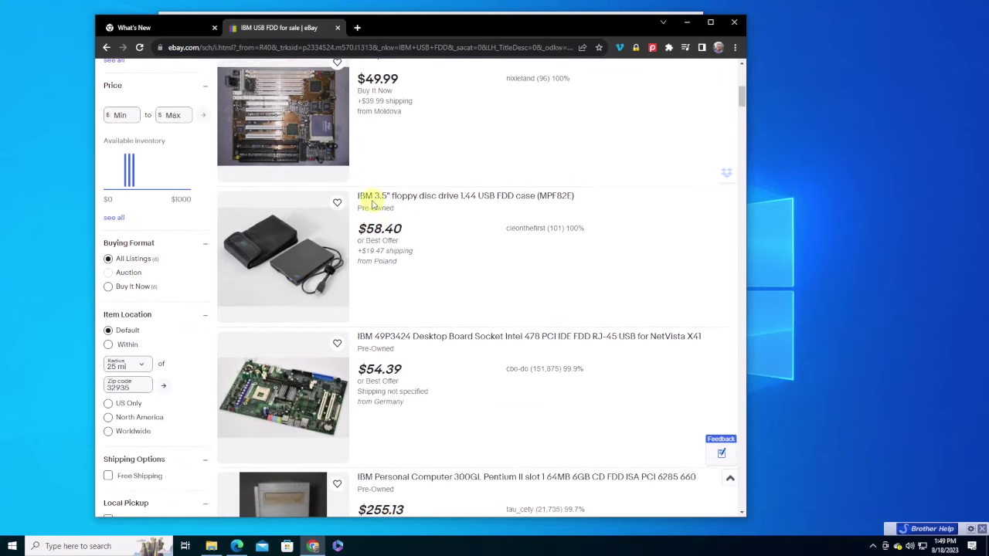
scroll(371, 202, "down", 5)
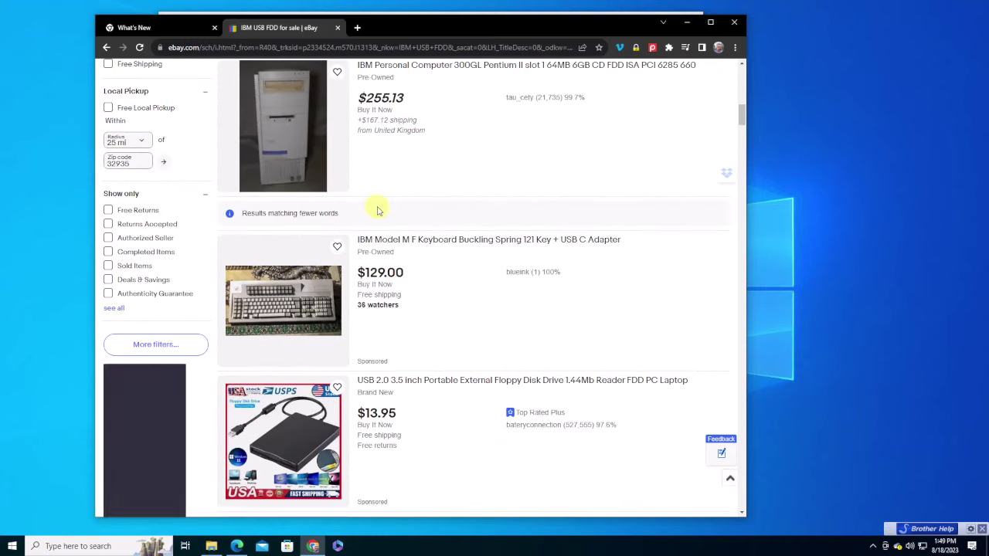
scroll(387, 217, "down", 3)
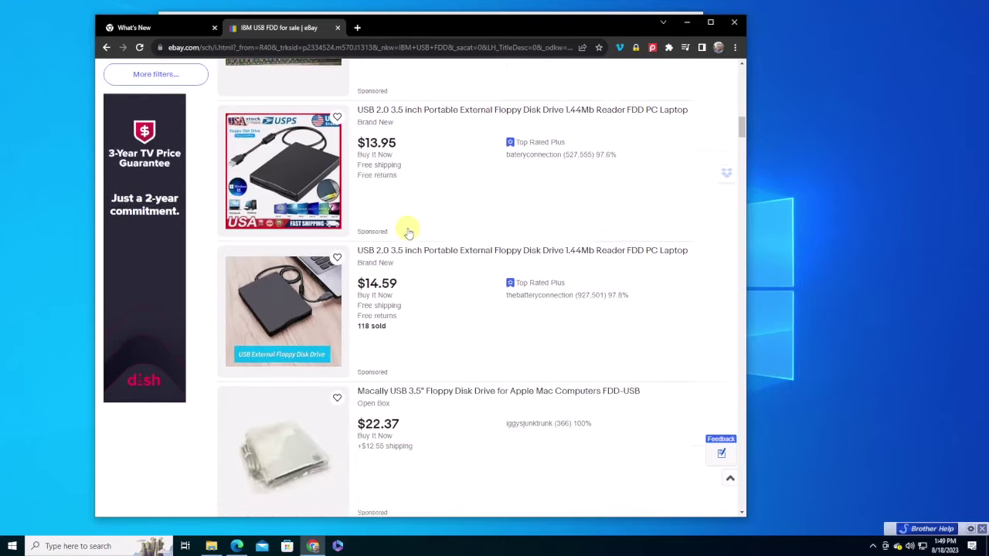
scroll(408, 232, "down", 1)
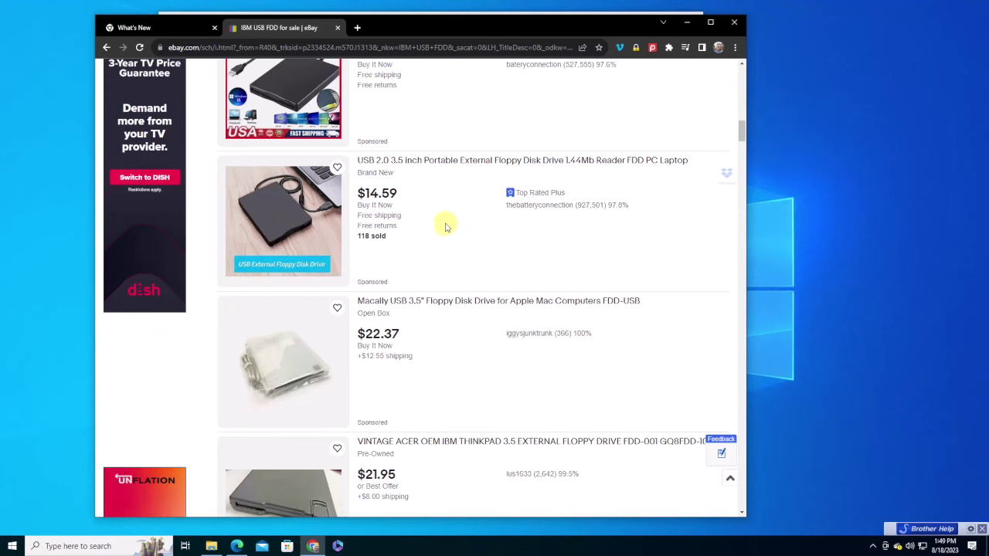
scroll(458, 230, "up", 5)
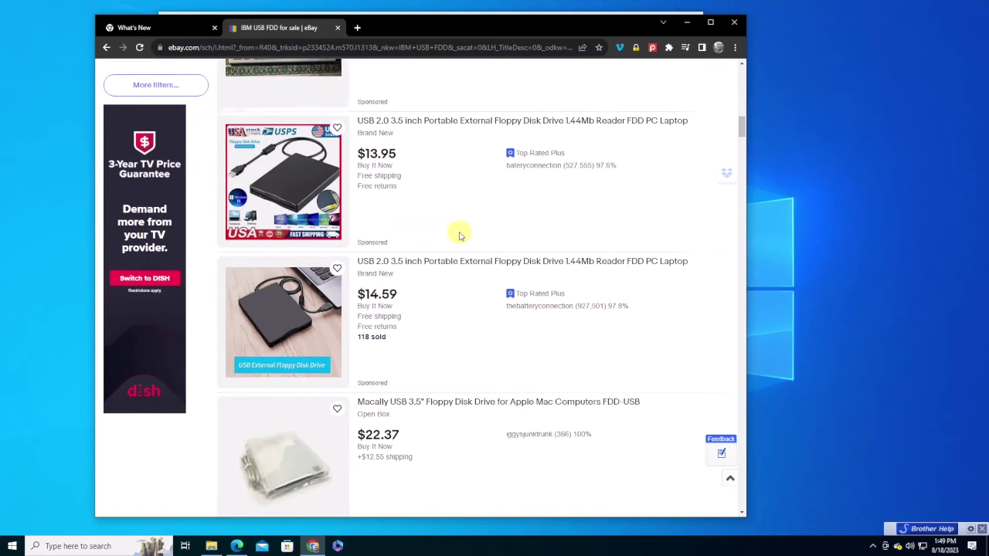